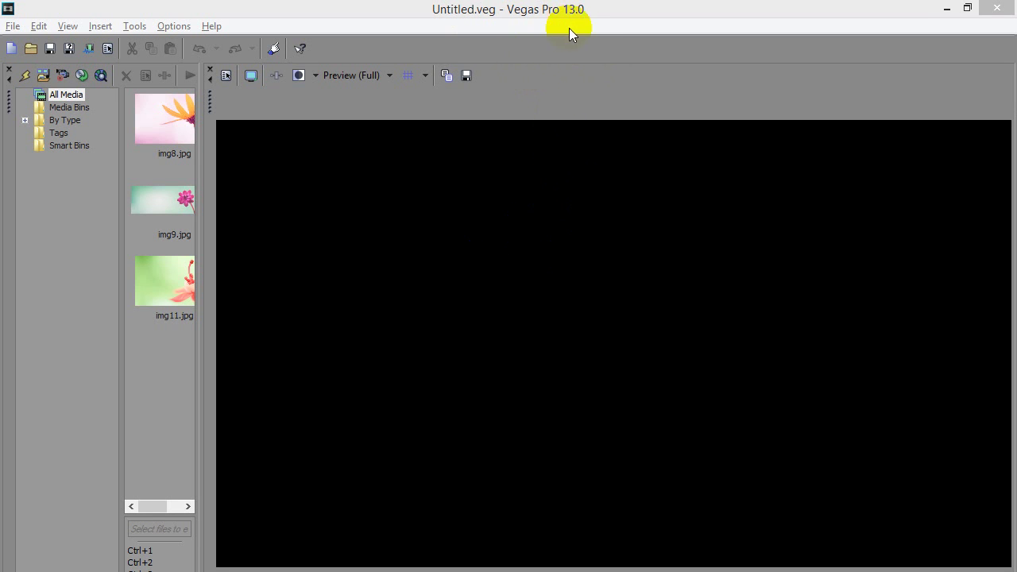
- Play the finished flower slideshow from the beginning, then stop the preview
{"action": "left_click", "coordinate": [423, 335]}
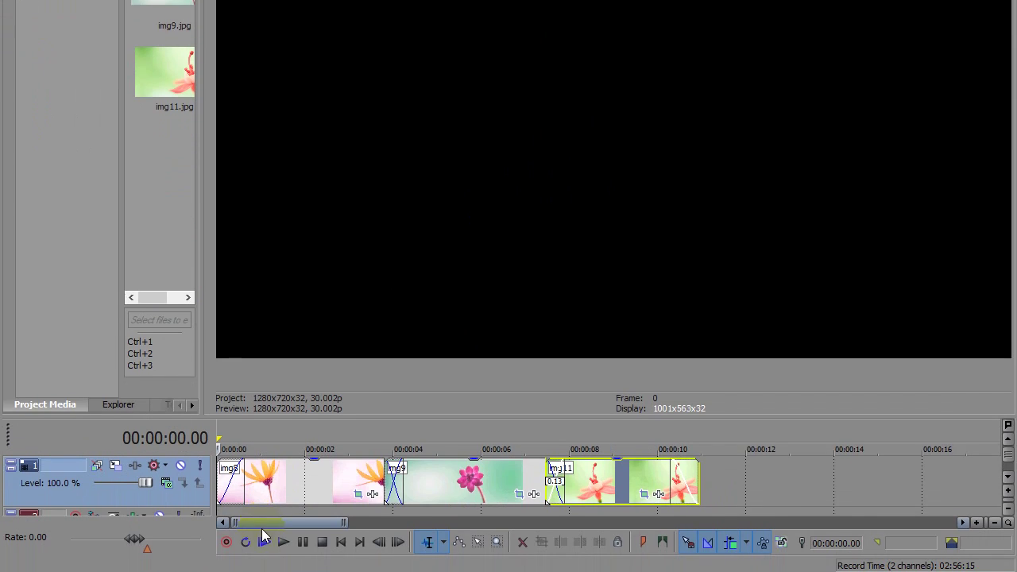
{"action": "left_click", "coordinate": [265, 541]}
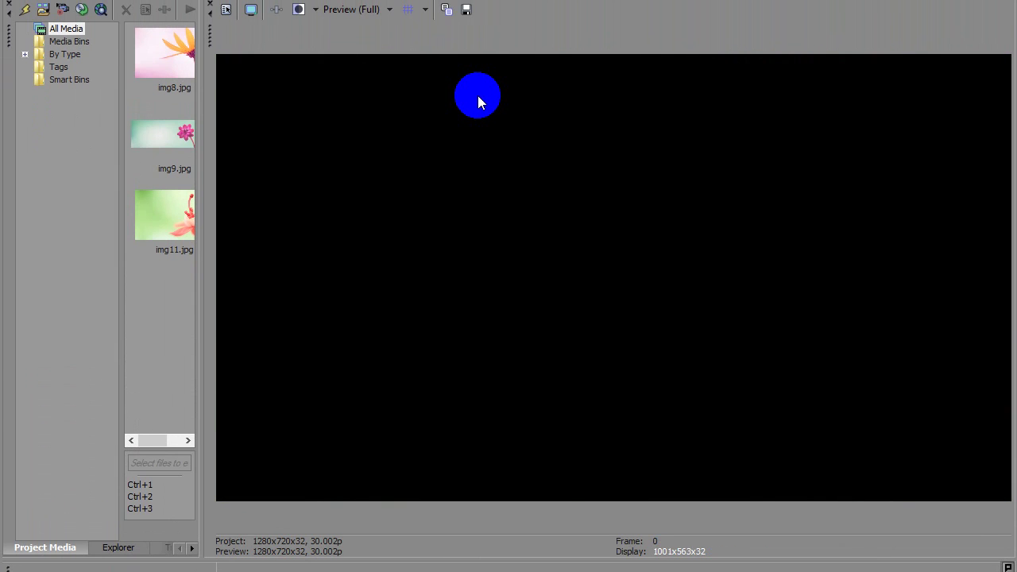
{"action": "key", "text": "space"}
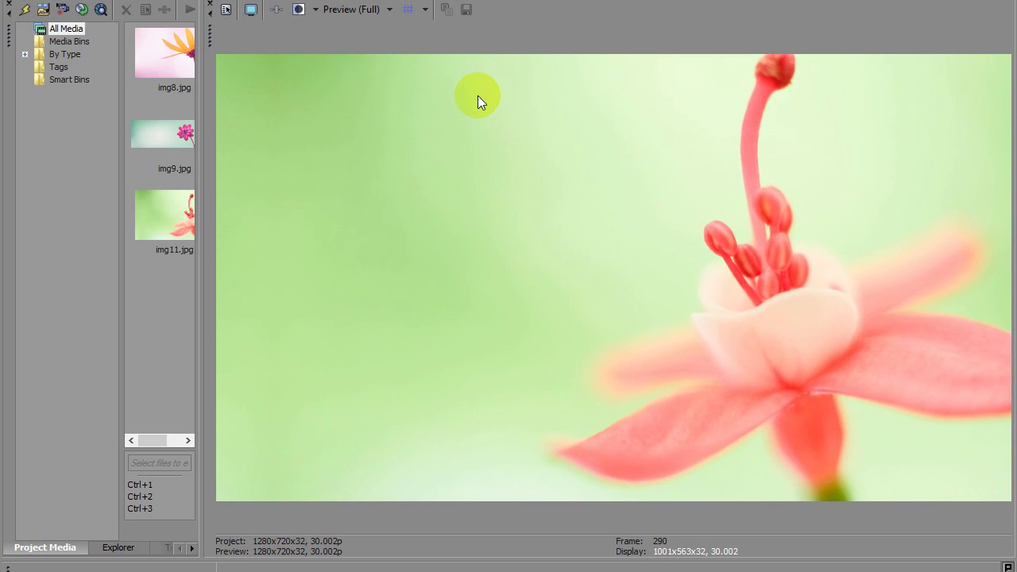
{"action": "left_click", "coordinate": [478, 96]}
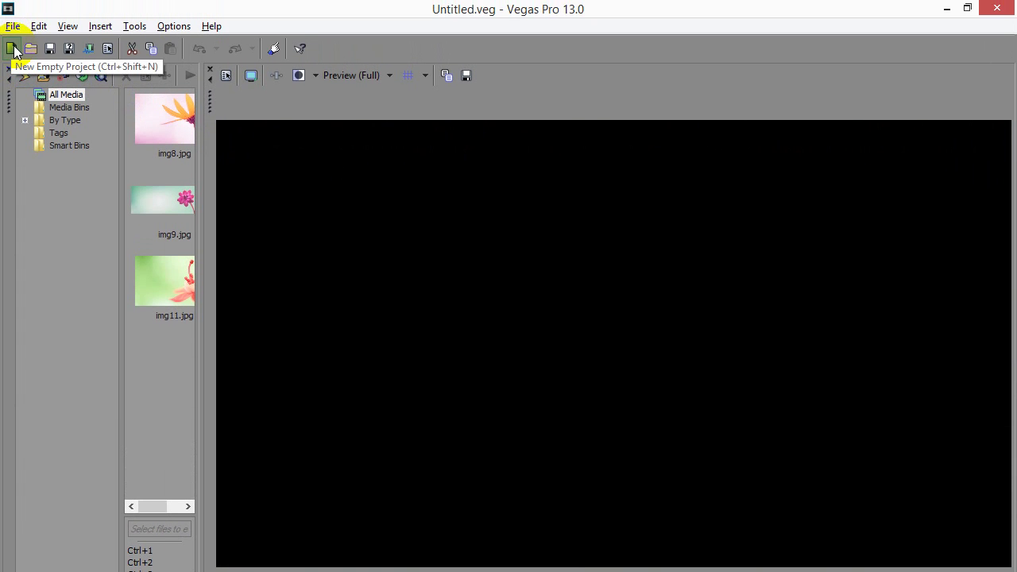
- Start a new empty project and drag img8 then img9 from the Flowers folder onto the timeline
{"action": "left_click", "coordinate": [14, 51]}
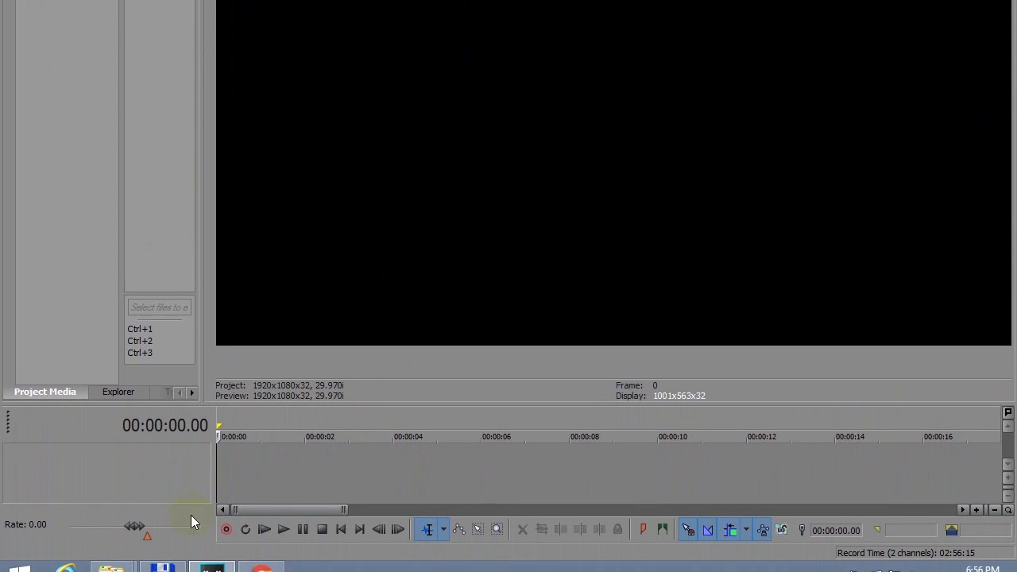
{"action": "mouse_move", "coordinate": [115, 557]}
{"action": "left_click", "coordinate": [290, 467]}
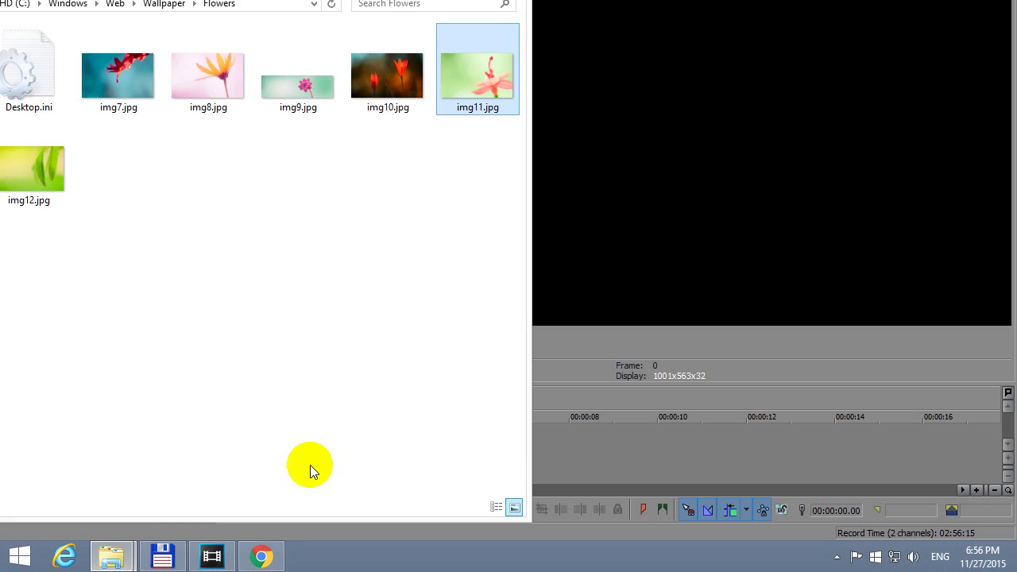
{"action": "left_click_drag", "start_coordinate": [221, 92], "coordinate": [546, 333]}
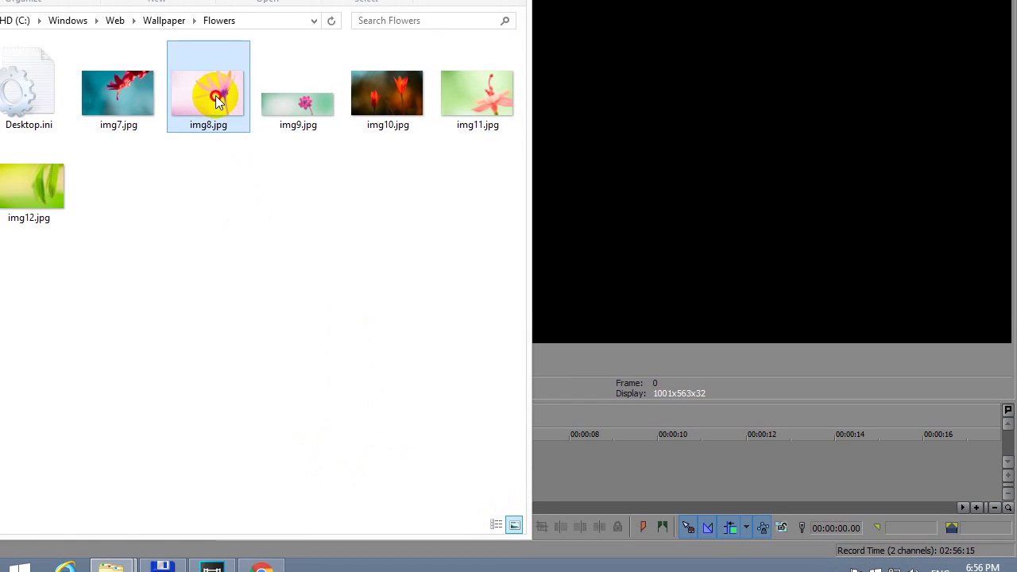
{"action": "left_click_drag", "start_coordinate": [554, 461], "coordinate": [550, 463]}
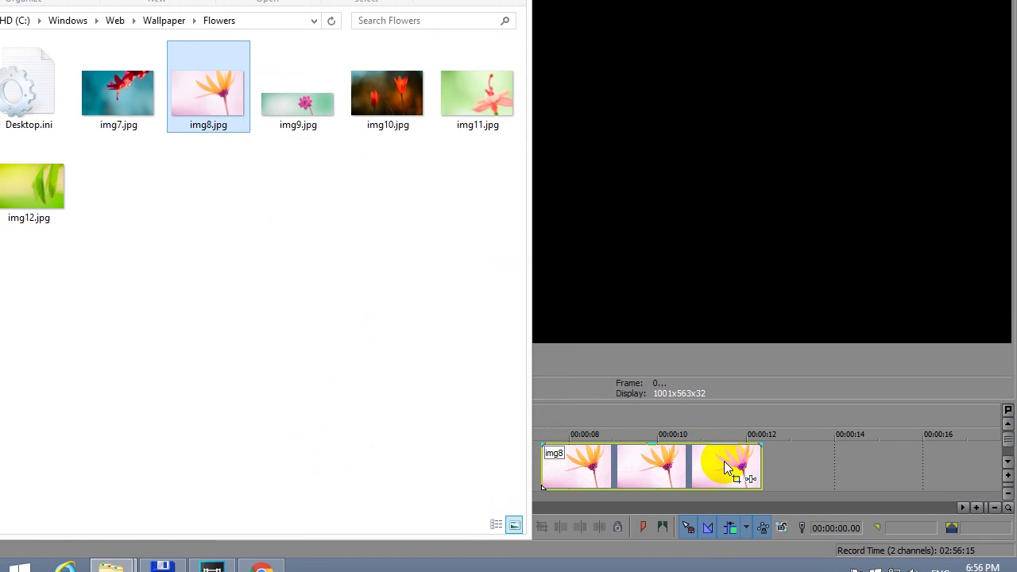
{"action": "left_click_drag", "start_coordinate": [287, 101], "coordinate": [795, 461]}
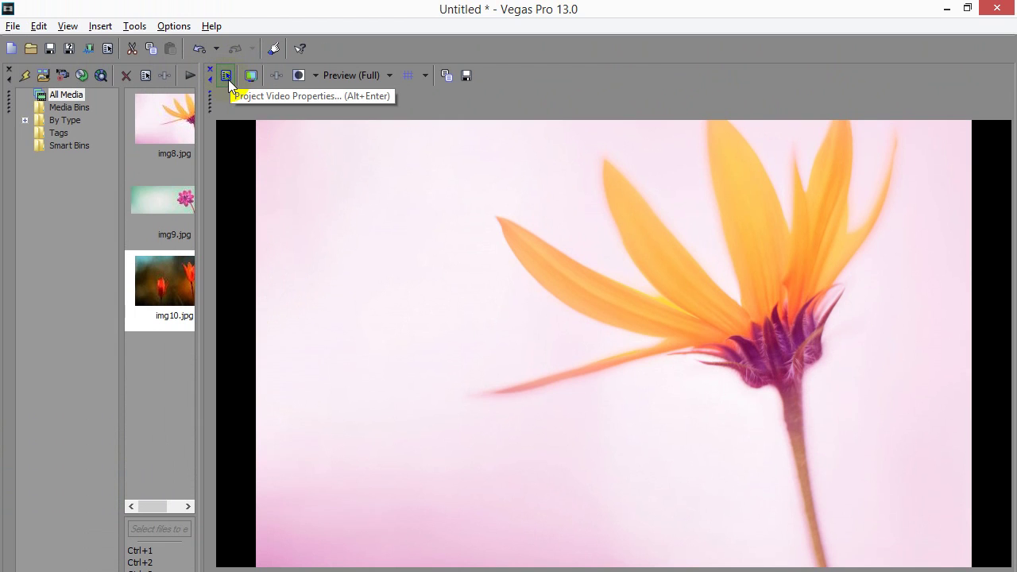
- Set the 1920×1080 project's field order to None (progressive scan) and confirm, giving 29.970p
{"action": "left_click", "coordinate": [227, 76]}
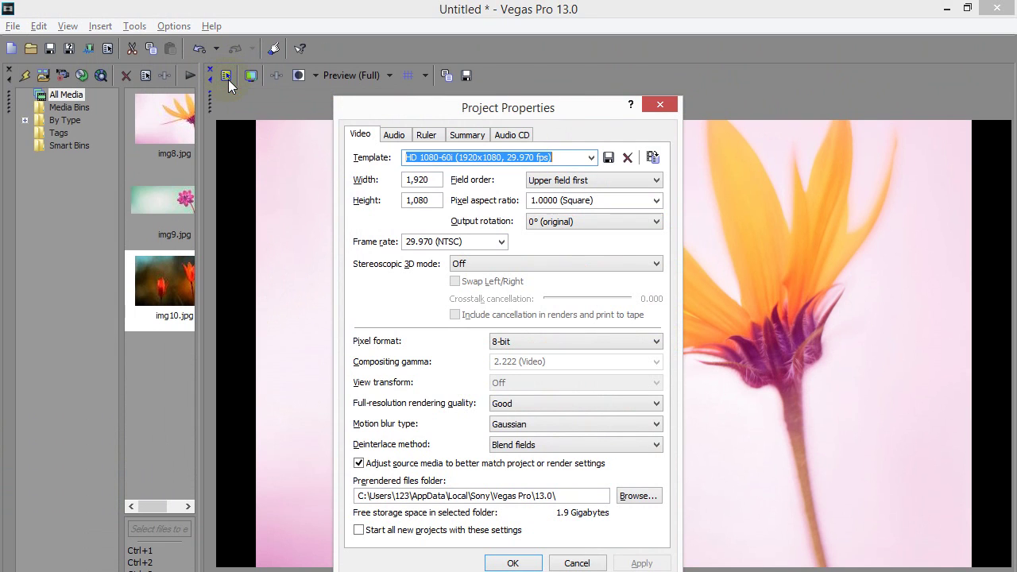
{"action": "double_click", "coordinate": [431, 179]}
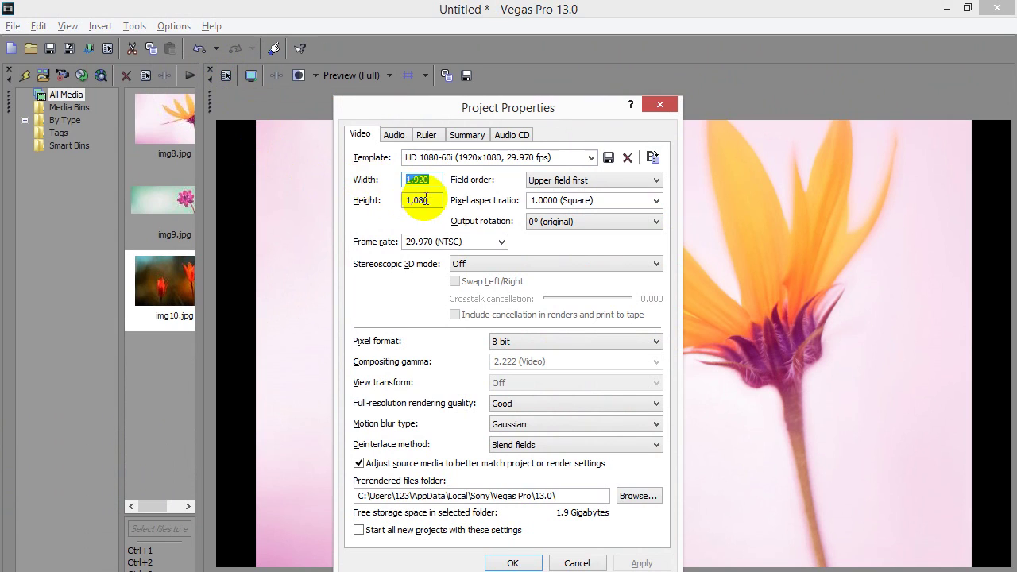
{"action": "double_click", "coordinate": [428, 200]}
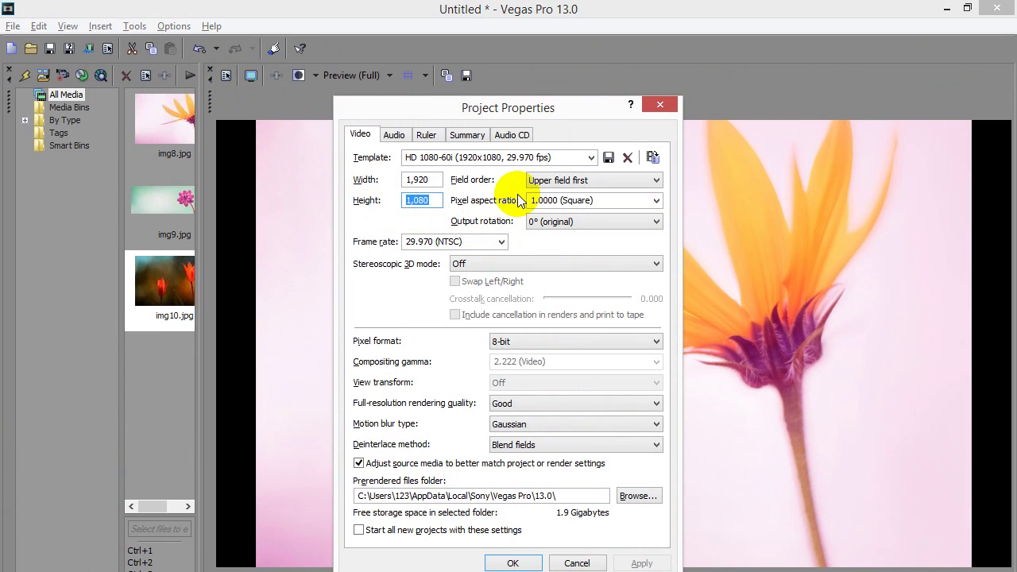
{"action": "left_click", "coordinate": [563, 181]}
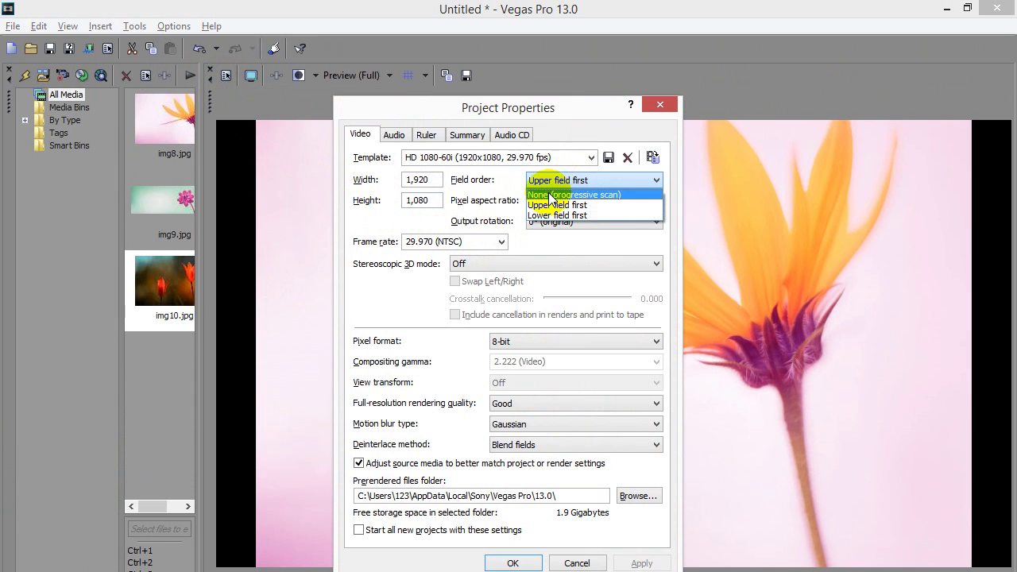
{"action": "left_click", "coordinate": [584, 195]}
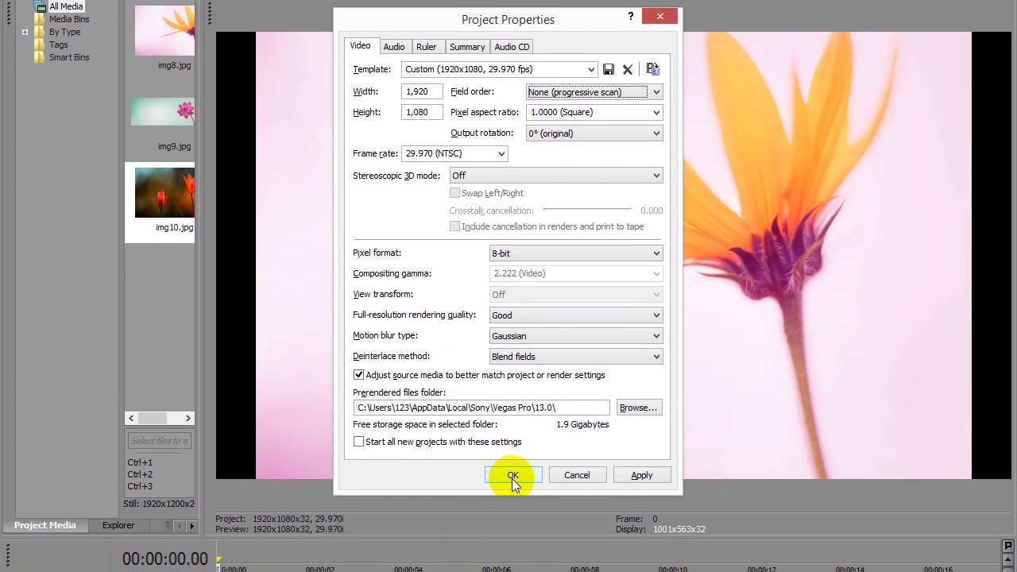
{"action": "left_click", "coordinate": [513, 563]}
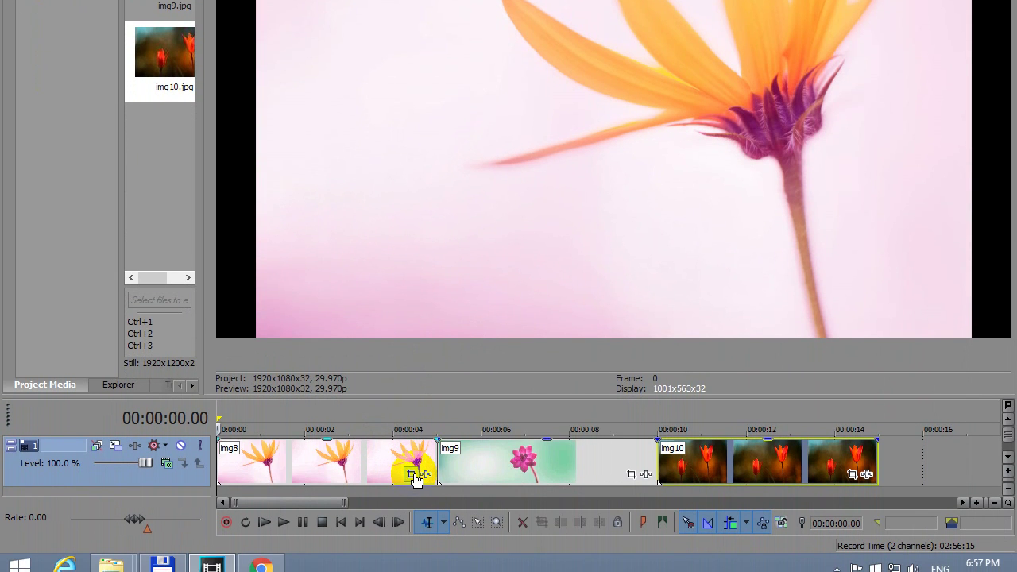
- In img8's Pan/Crop, turn off Lock Aspect Ratio and set the frame height to 1080
{"action": "left_click", "coordinate": [414, 477]}
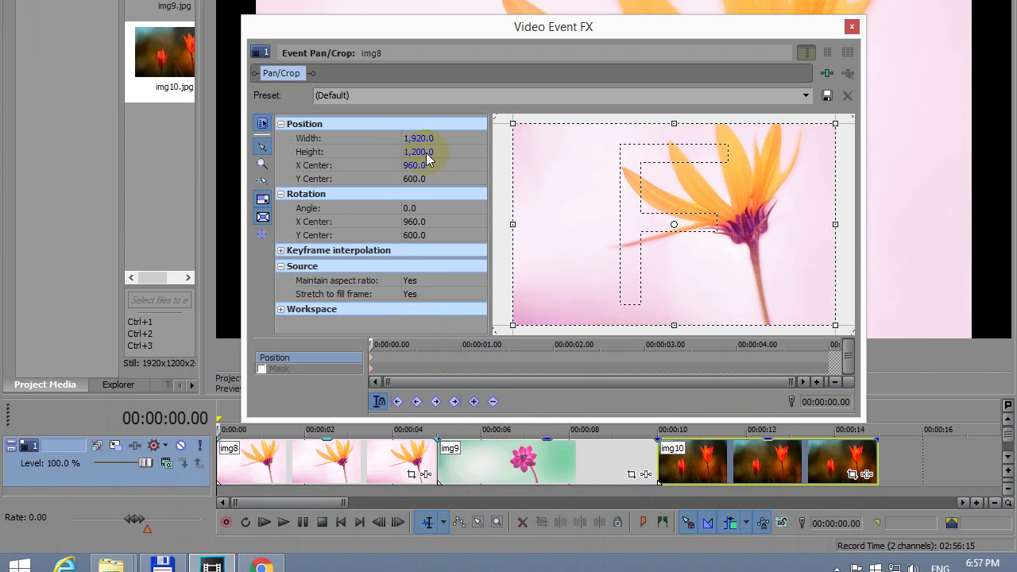
{"action": "left_click", "coordinate": [263, 204]}
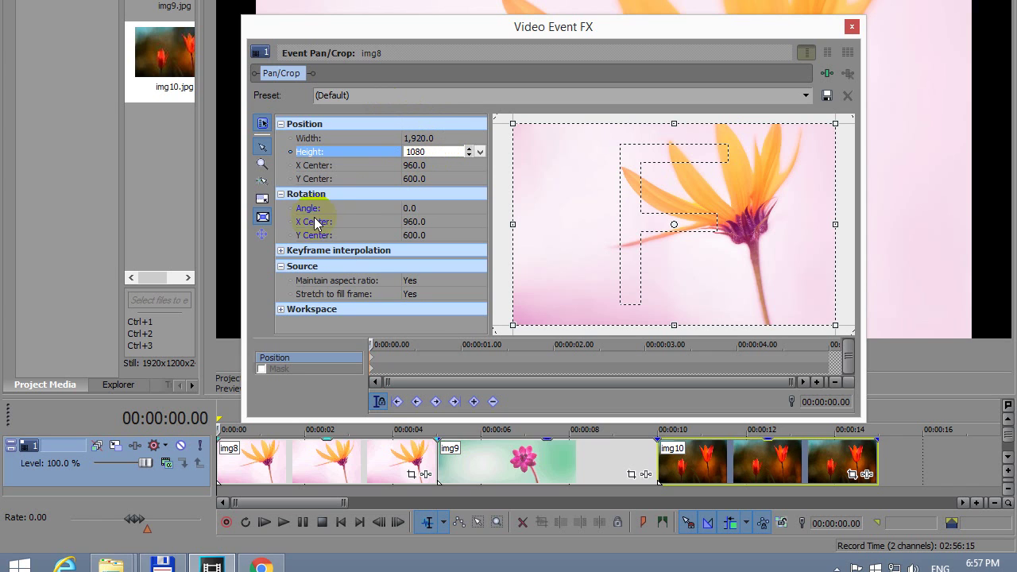
{"action": "left_click", "coordinate": [263, 204]}
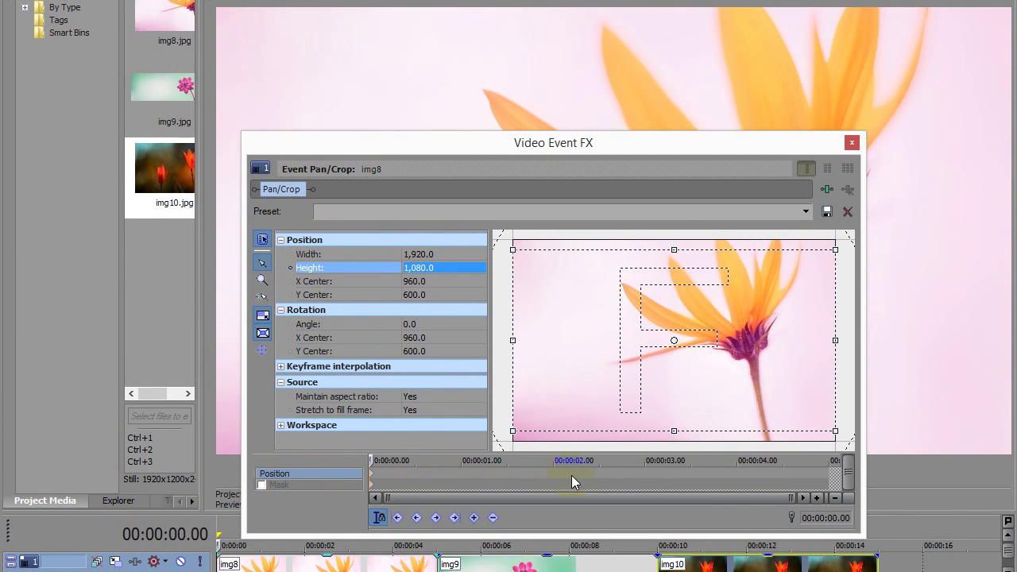
- Add a 5-second keyframe shrinking img8's frame to 1,844.3 × 1,037.4, shifted up-right toward the flower
{"action": "left_click", "coordinate": [292, 486]}
{"action": "left_click", "coordinate": [291, 474]}
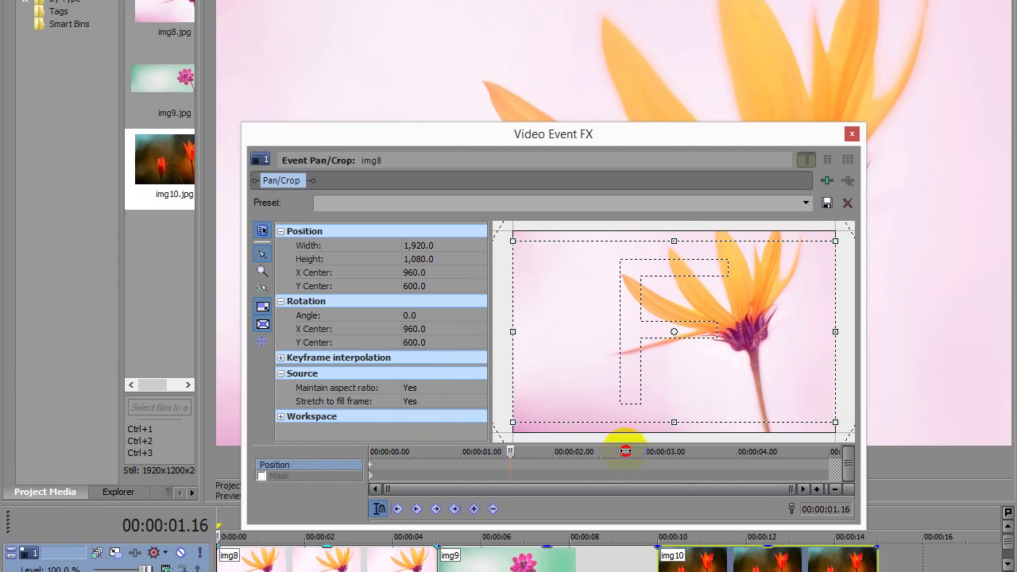
{"action": "left_click_drag", "start_coordinate": [625, 451], "coordinate": [839, 452]}
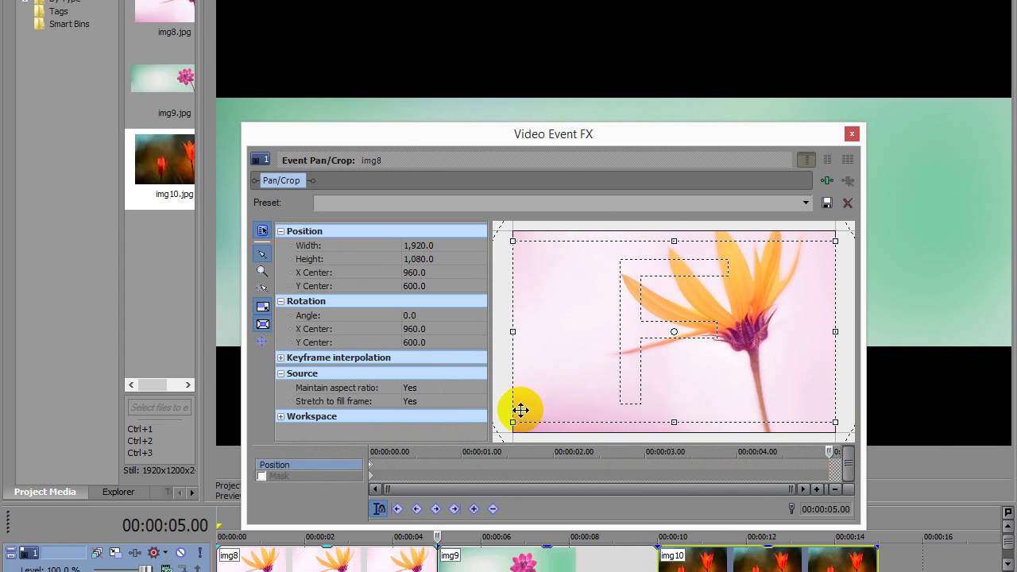
{"action": "mouse_move", "coordinate": [515, 422]}
{"action": "left_mouse_down"}
{"action": "mouse_move", "coordinate": [520, 357]}
{"action": "mouse_move", "coordinate": [525, 416]}
{"action": "mouse_move", "coordinate": [508, 427]}
{"action": "mouse_move", "coordinate": [524, 416]}
{"action": "mouse_move", "coordinate": [521, 422]}
{"action": "left_mouse_up"}
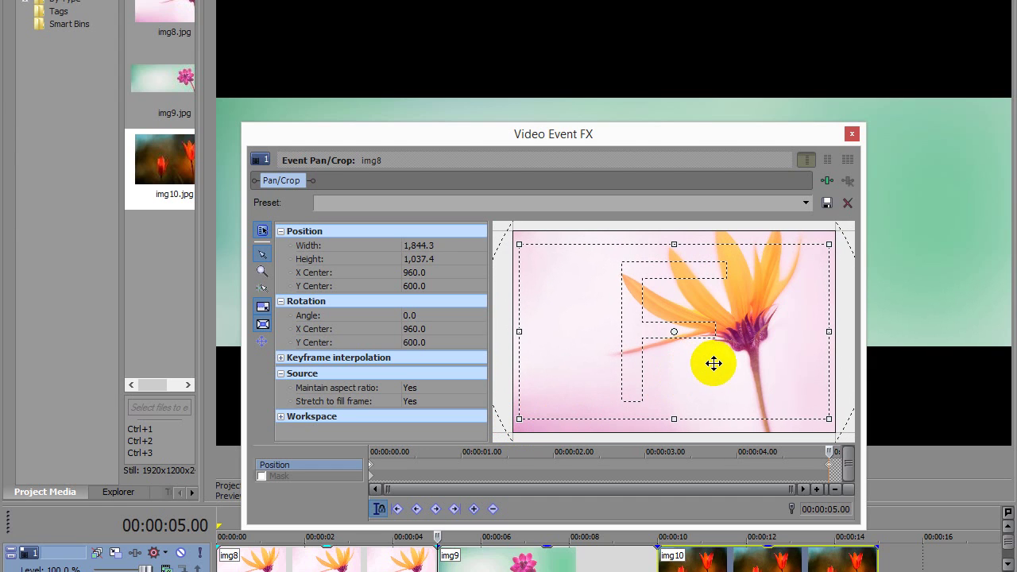
{"action": "left_click_drag", "start_coordinate": [716, 362], "coordinate": [722, 348]}
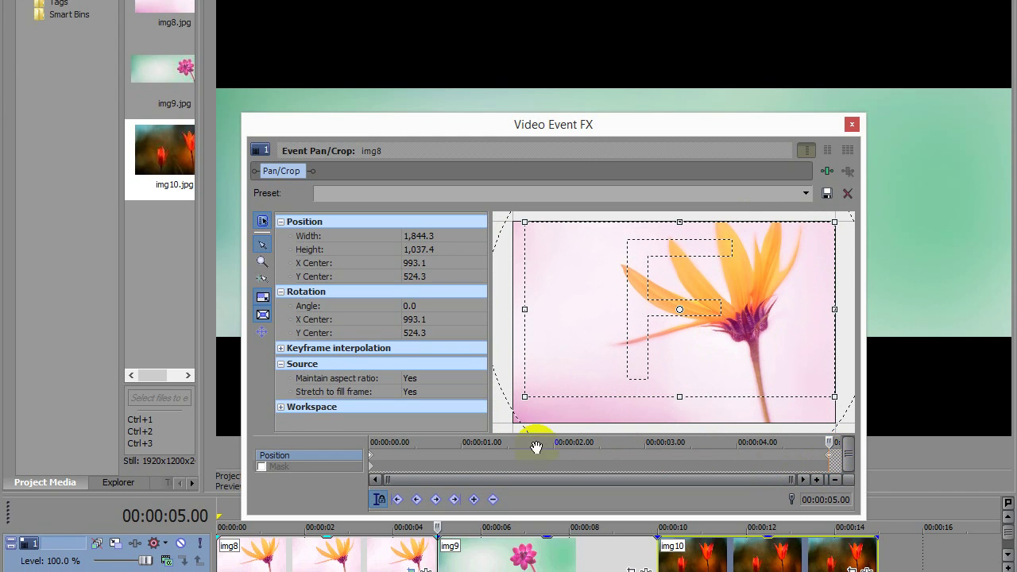
{"action": "left_click_drag", "start_coordinate": [831, 443], "coordinate": [411, 445]}
{"action": "left_click_drag", "start_coordinate": [569, 447], "coordinate": [795, 442]}
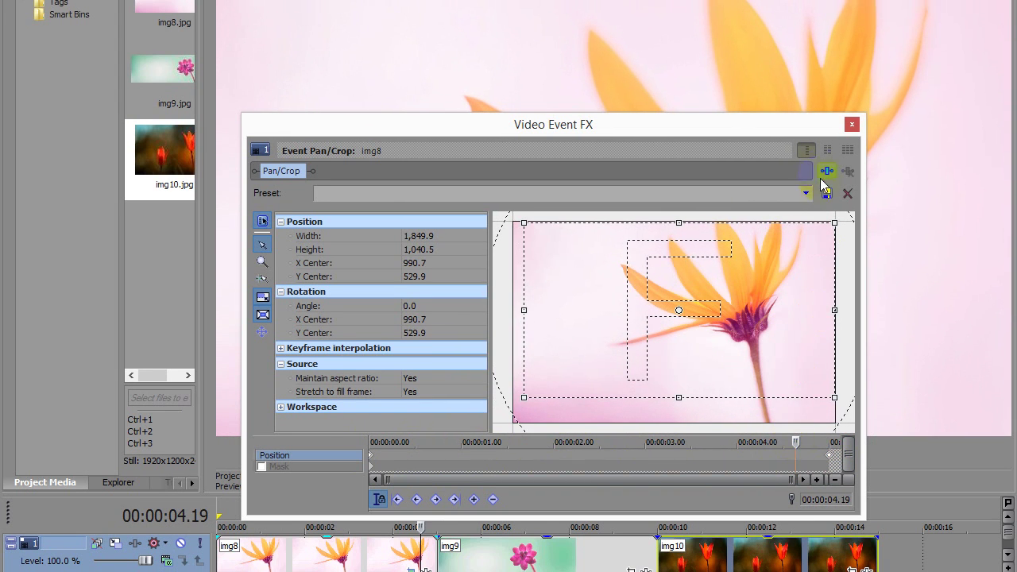
{"action": "left_click", "coordinate": [851, 125]}
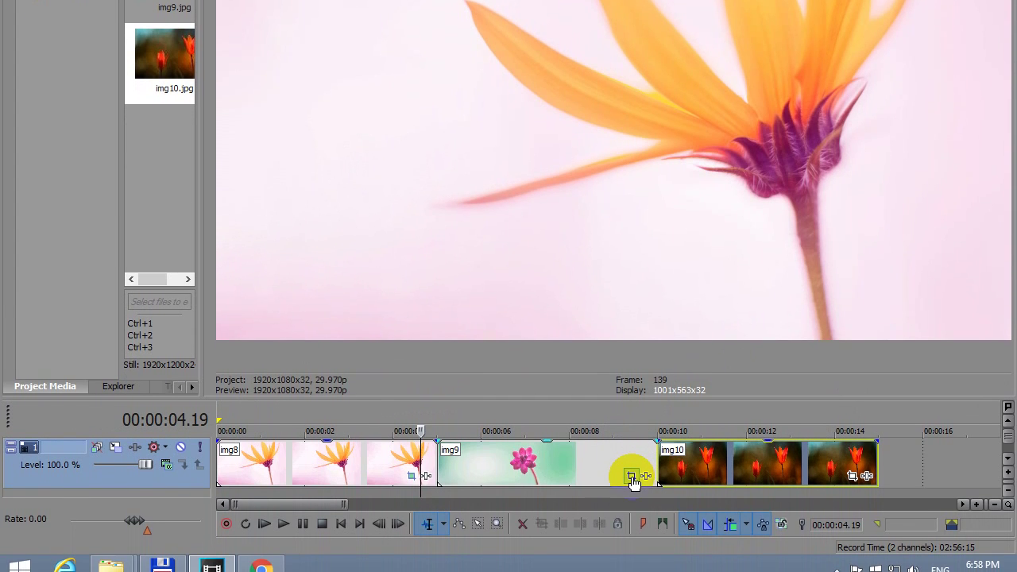
- Set img9's Pan/Crop frame to width 1920 and height 1080
{"action": "left_click", "coordinate": [632, 478]}
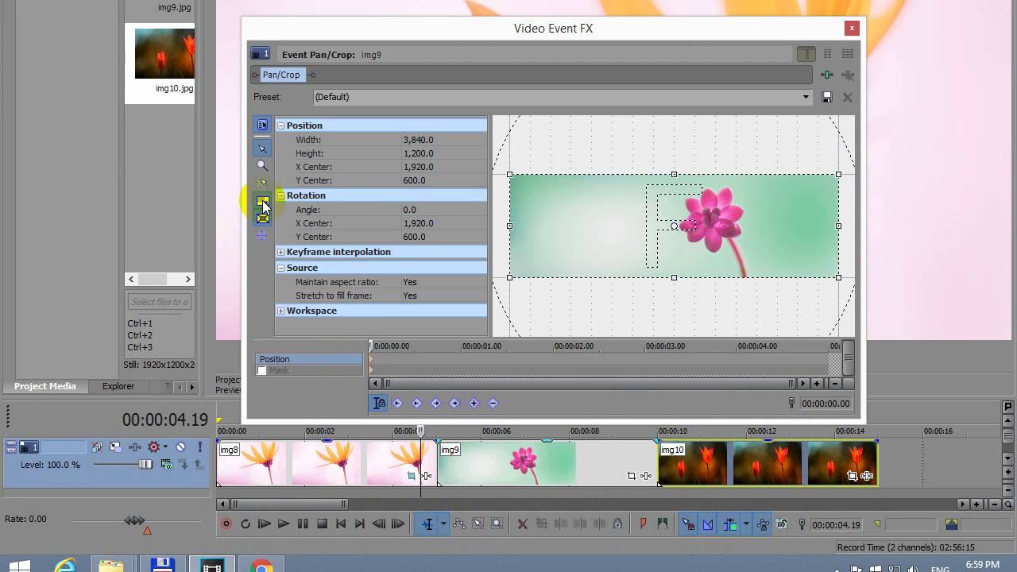
{"action": "left_click", "coordinate": [435, 141]}
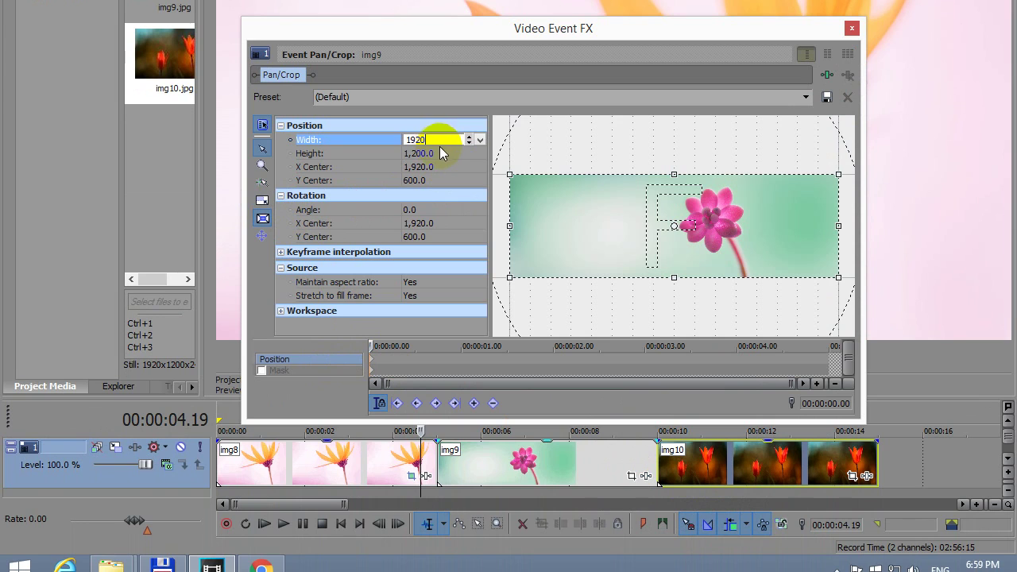
{"action": "left_click", "coordinate": [442, 154]}
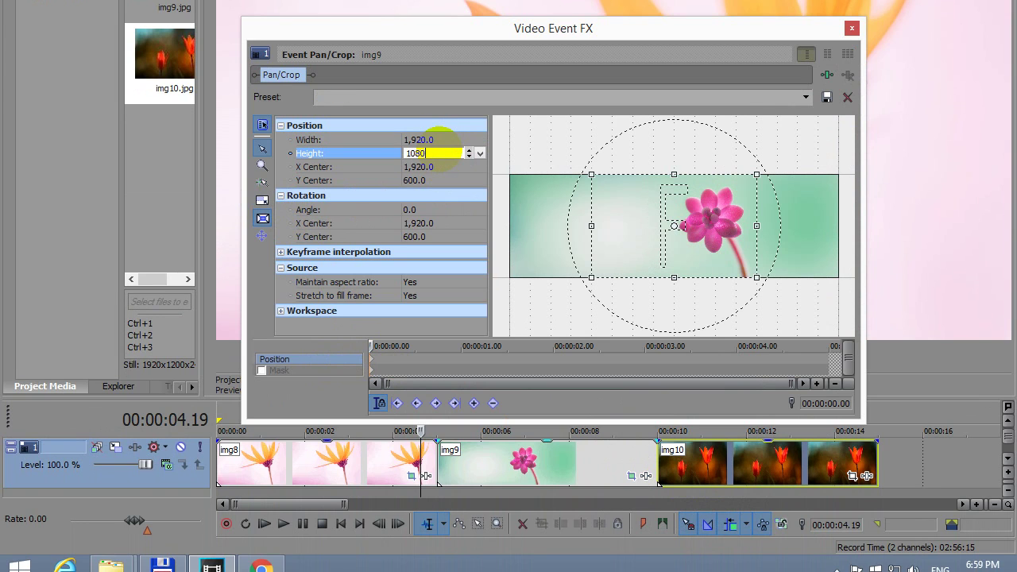
{"action": "type", "text": "1080"}
{"action": "key", "text": "Return"}
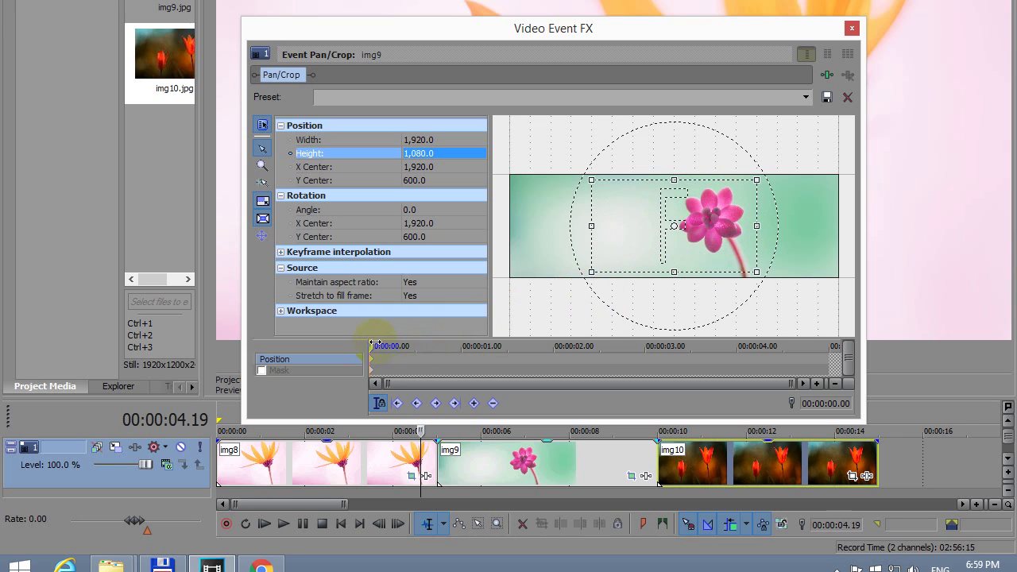
- Add an end keyframe panning img9's frame toward the pink flower, centred at 1,994.1, 646.3
{"action": "left_click_drag", "start_coordinate": [378, 344], "coordinate": [832, 348]}
{"action": "left_click_drag", "start_coordinate": [688, 239], "coordinate": [698, 243]}
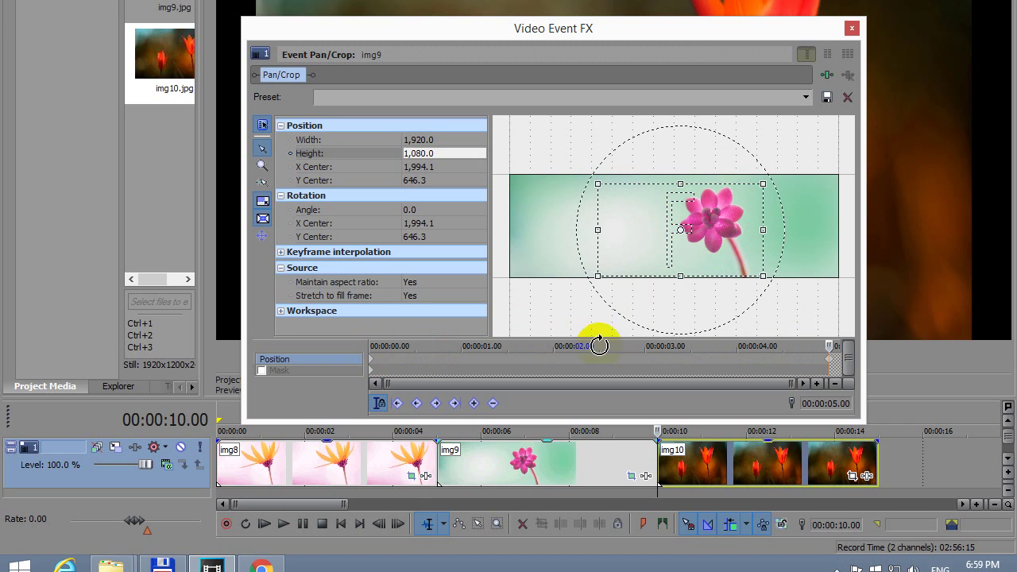
{"action": "left_click_drag", "start_coordinate": [796, 346], "coordinate": [657, 346]}
{"action": "left_click_drag", "start_coordinate": [850, 347], "coordinate": [822, 178]}
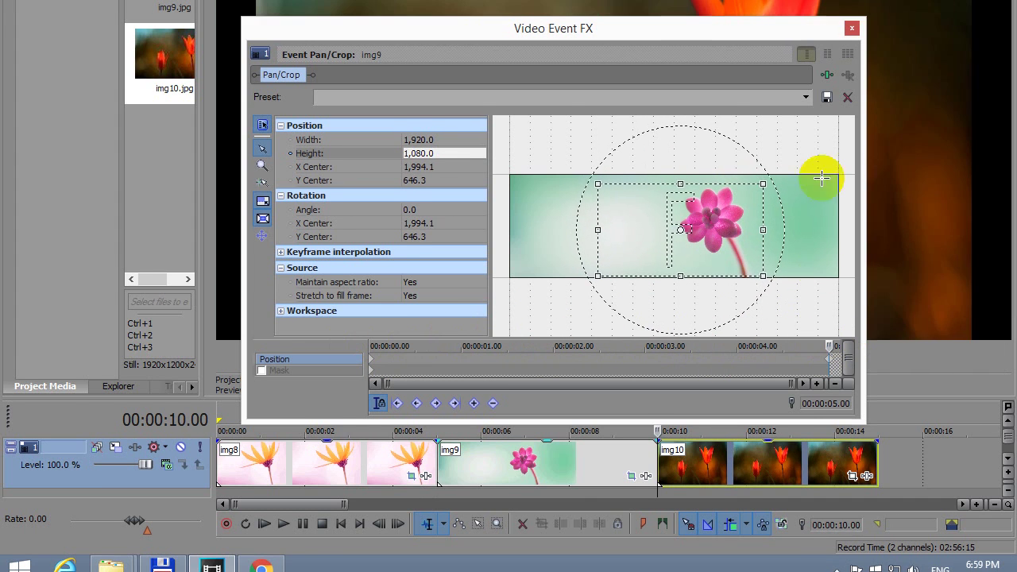
{"action": "left_click", "coordinate": [852, 28]}
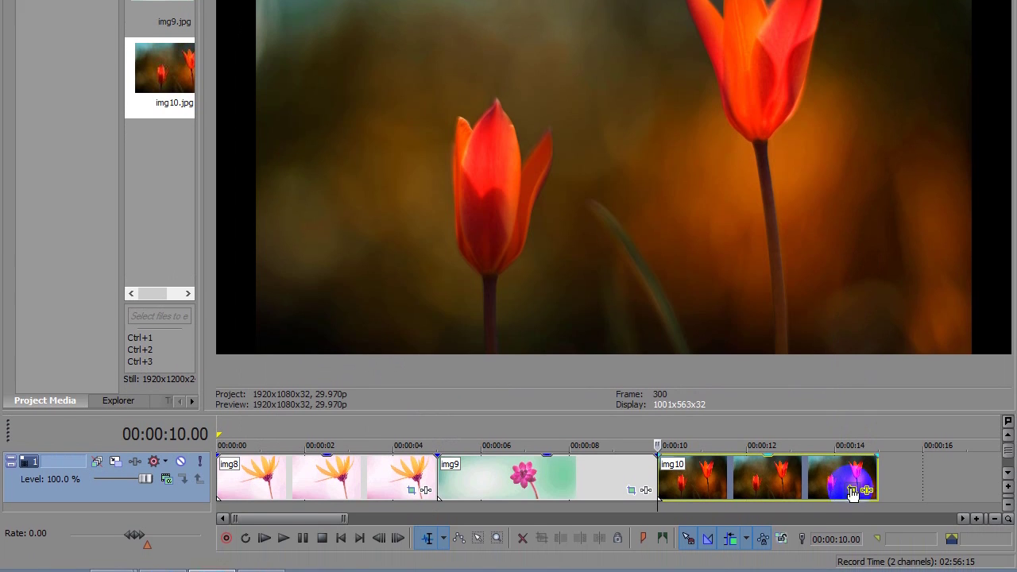
- Set img10's Pan/Crop frame height to 1080
{"action": "left_click", "coordinate": [851, 540]}
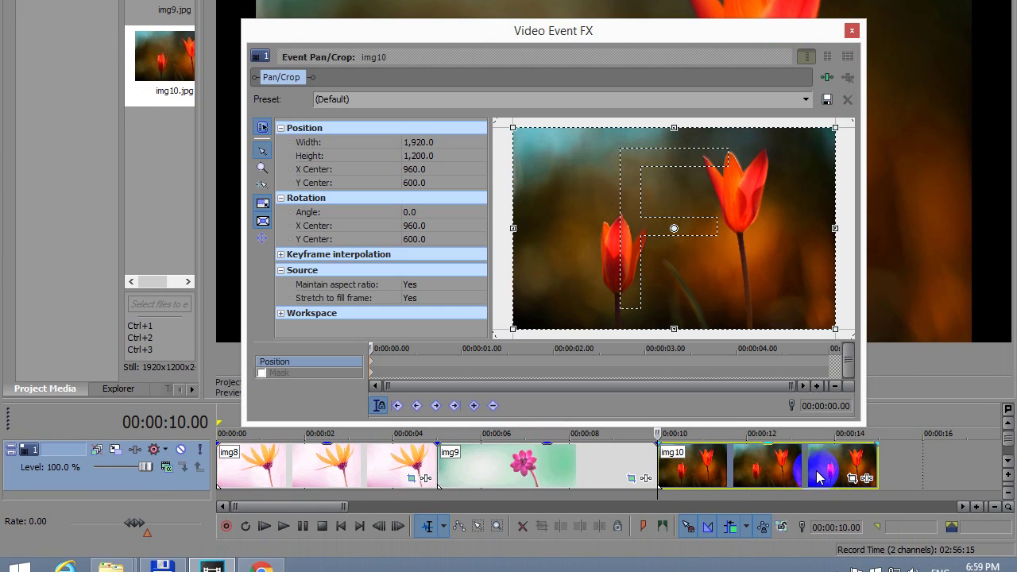
{"action": "left_click", "coordinate": [447, 155]}
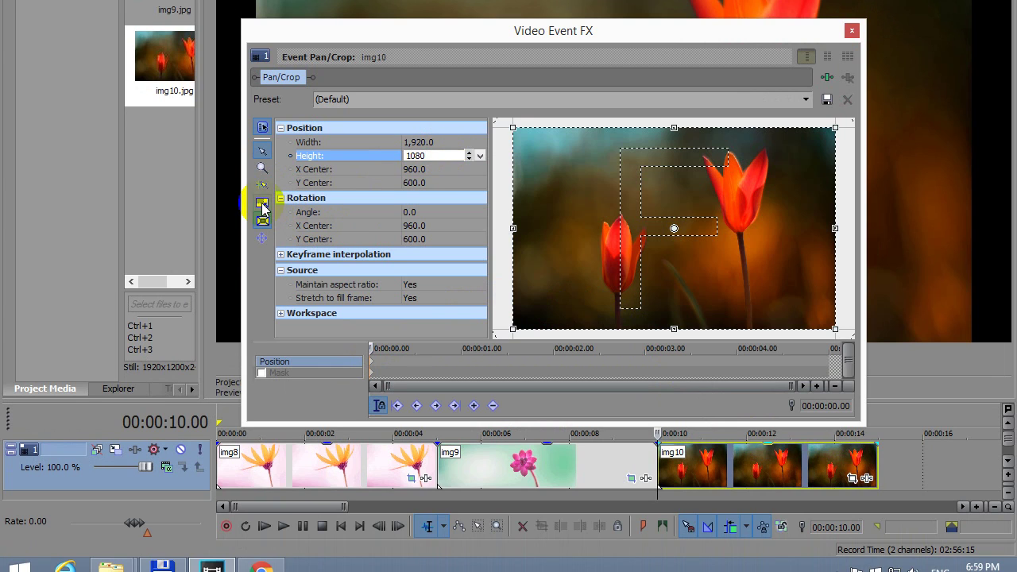
{"action": "key", "text": "Return"}
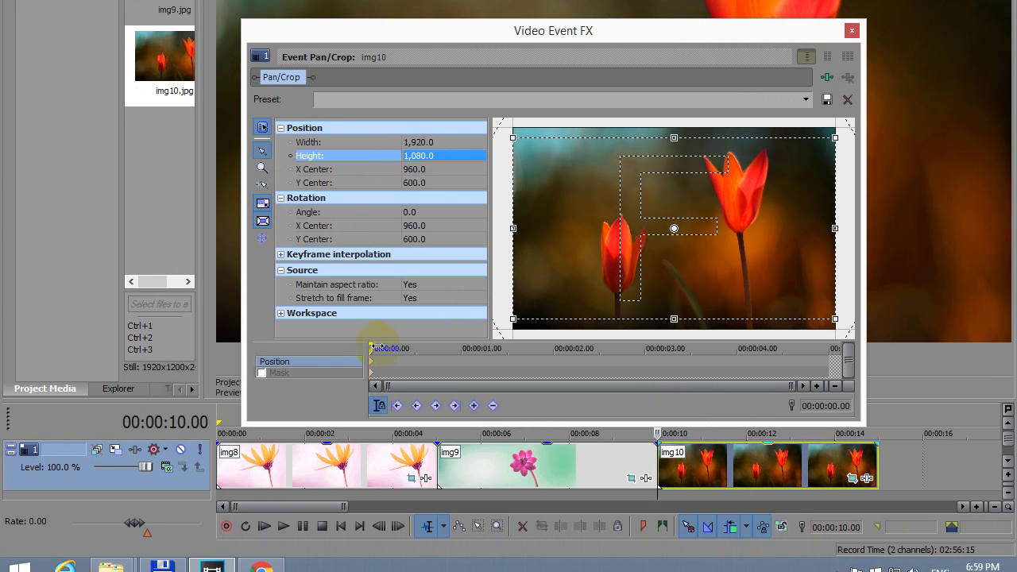
- Add an end keyframe zooming img10 in to 1,825.4 × 1,026.8, nudged slightly upward
{"action": "left_click_drag", "start_coordinate": [377, 349], "coordinate": [440, 348]}
{"action": "left_click_drag", "start_coordinate": [819, 363], "coordinate": [831, 363]}
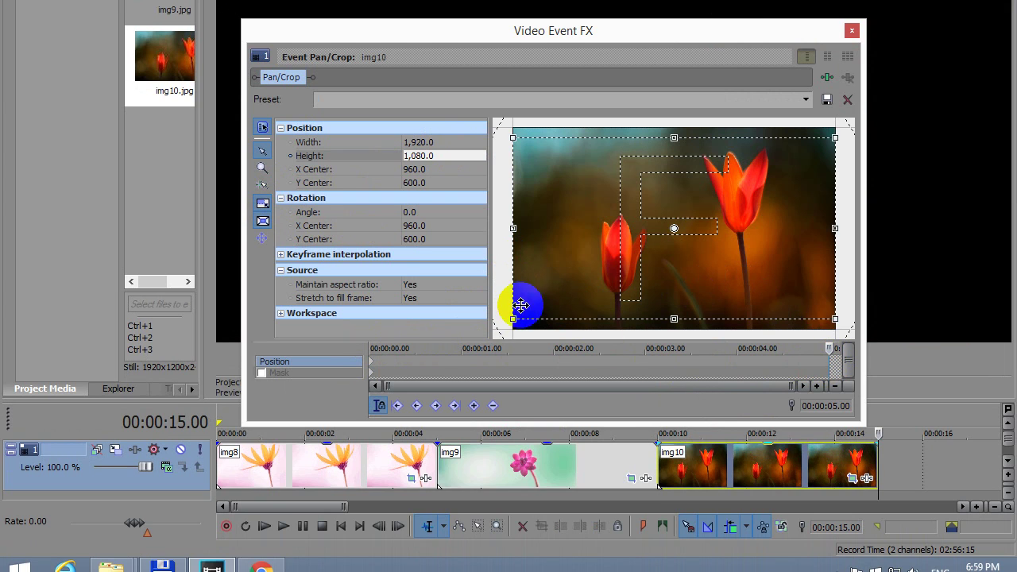
{"action": "left_click_drag", "start_coordinate": [516, 316], "coordinate": [520, 314]}
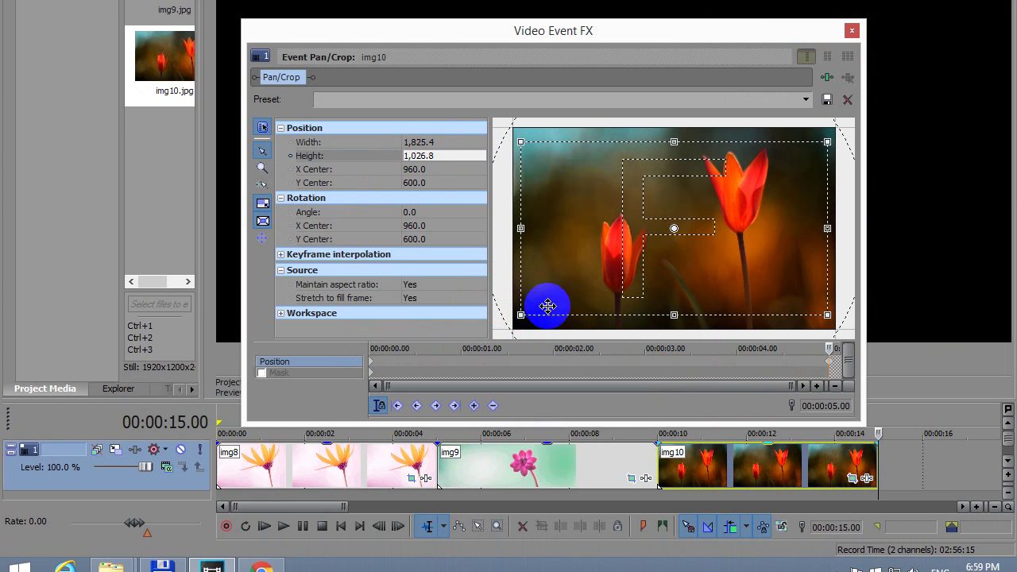
{"action": "left_click_drag", "start_coordinate": [720, 264], "coordinate": [725, 268]}
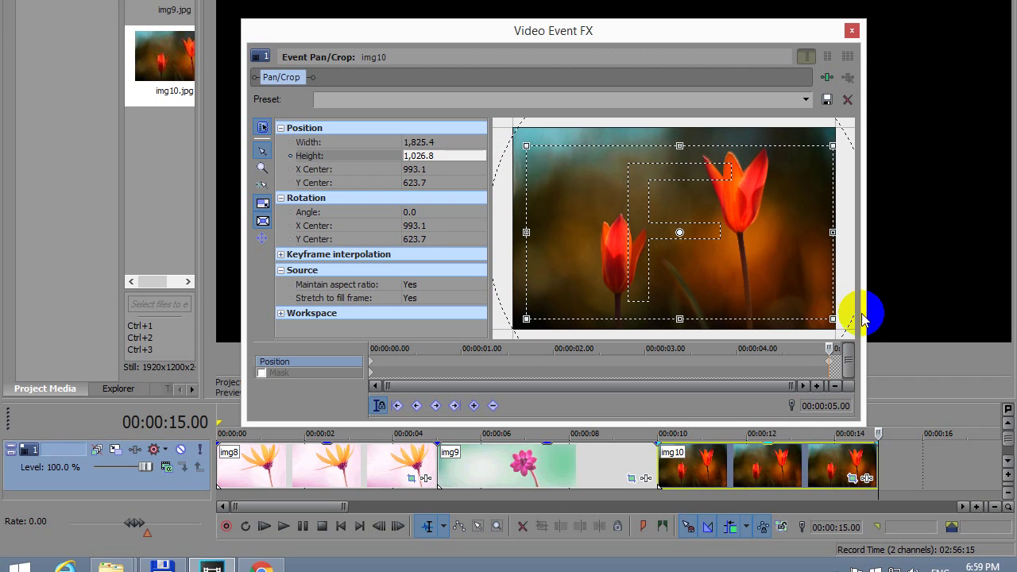
{"action": "mouse_move", "coordinate": [827, 347]}
{"action": "left_mouse_down"}
{"action": "mouse_move", "coordinate": [421, 346]}
{"action": "mouse_move", "coordinate": [825, 352]}
{"action": "left_mouse_up"}
- Overlap img9 and img10 with the preceding clips for crossfades, fade out img10 and fade in img8
{"action": "left_click", "coordinate": [852, 31]}
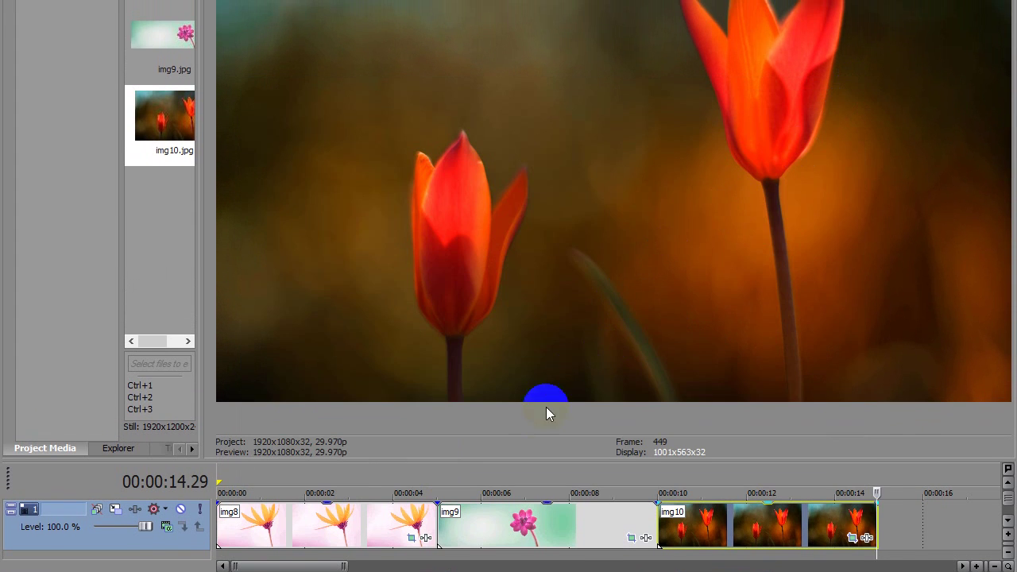
{"action": "left_click", "coordinate": [487, 448]}
{"action": "left_click_drag", "start_coordinate": [487, 501], "coordinate": [461, 518]}
{"action": "left_click_drag", "start_coordinate": [691, 517], "coordinate": [671, 519]}
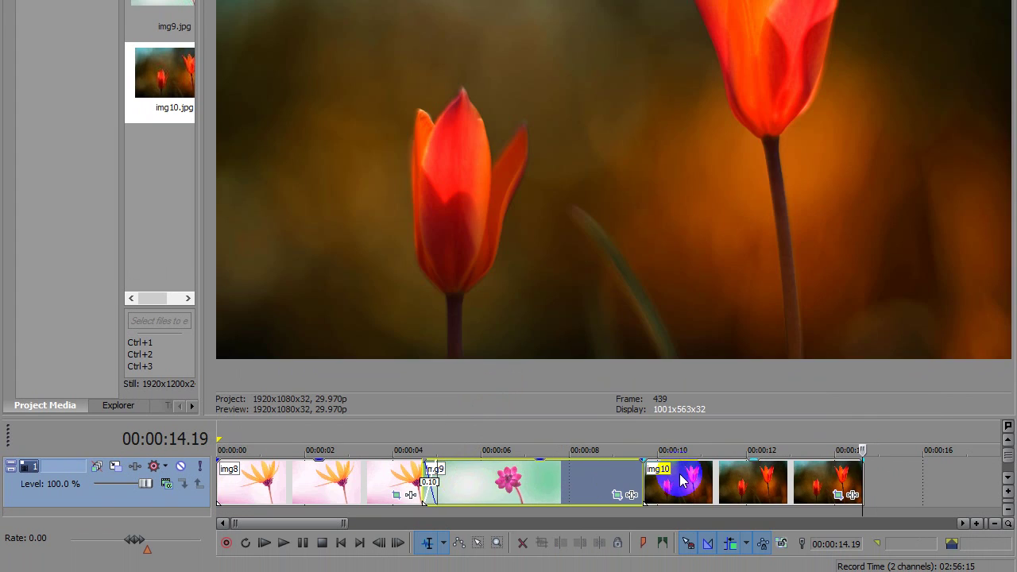
{"action": "left_click_drag", "start_coordinate": [671, 483], "coordinate": [668, 483]}
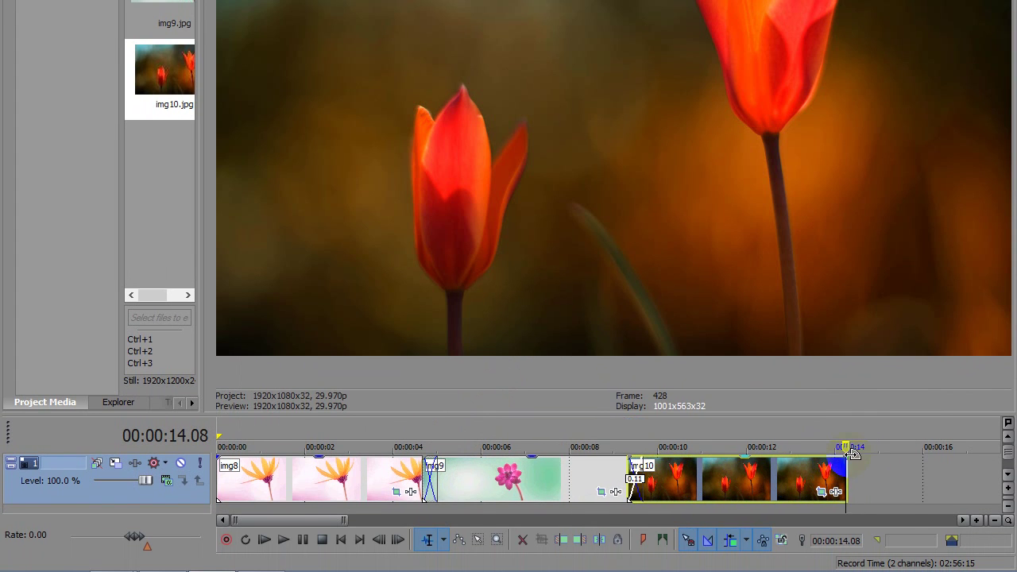
{"action": "left_click_drag", "start_coordinate": [849, 454], "coordinate": [830, 455]}
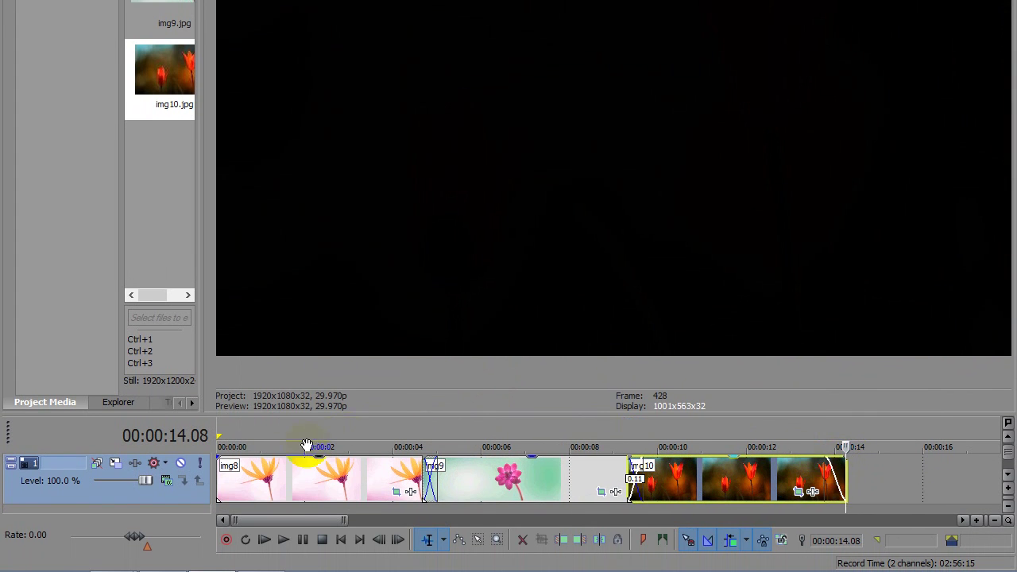
{"action": "left_click_drag", "start_coordinate": [227, 455], "coordinate": [232, 453]}
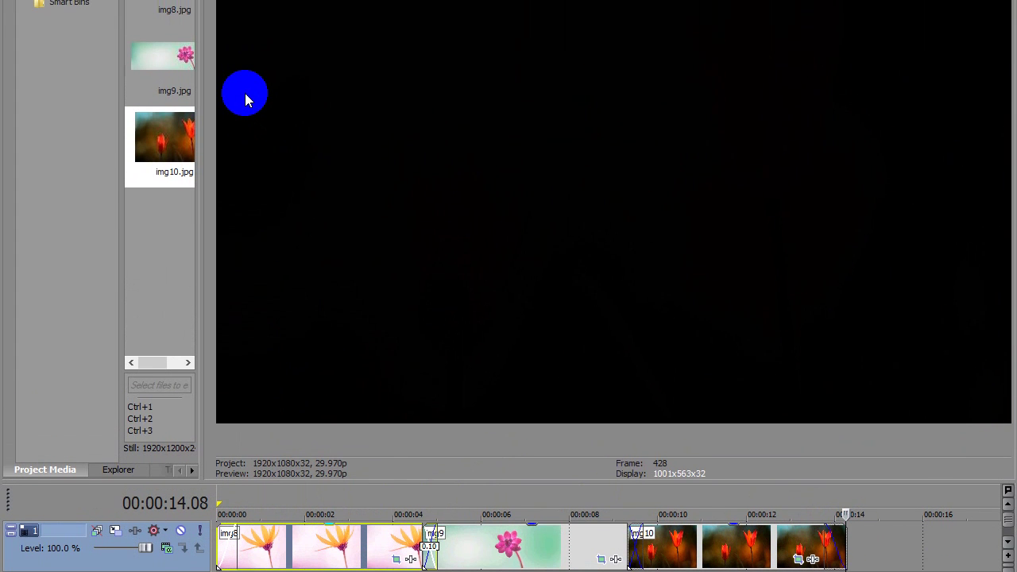
{"action": "key", "text": "space"}
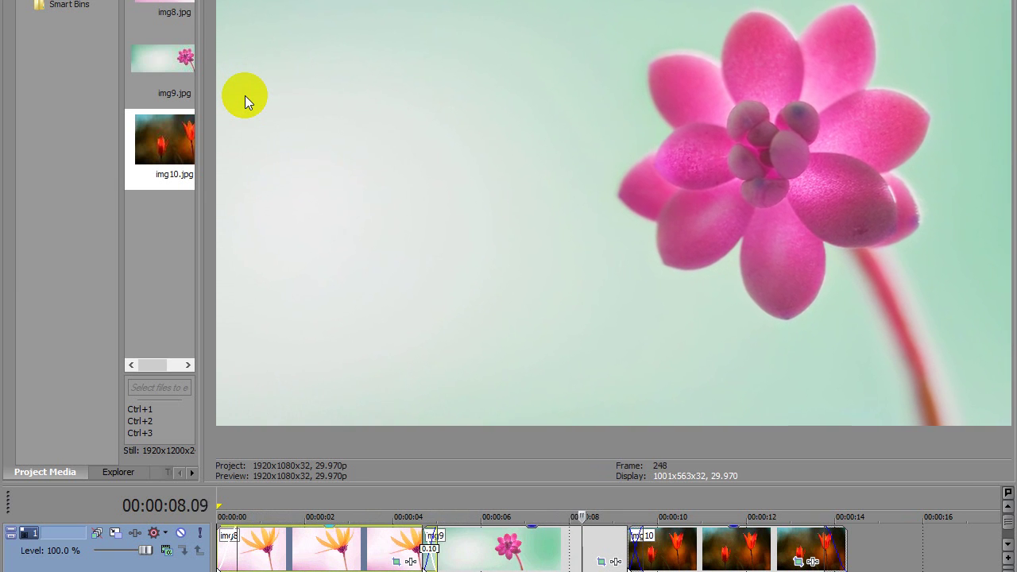
{"action": "left_click", "coordinate": [244, 95]}
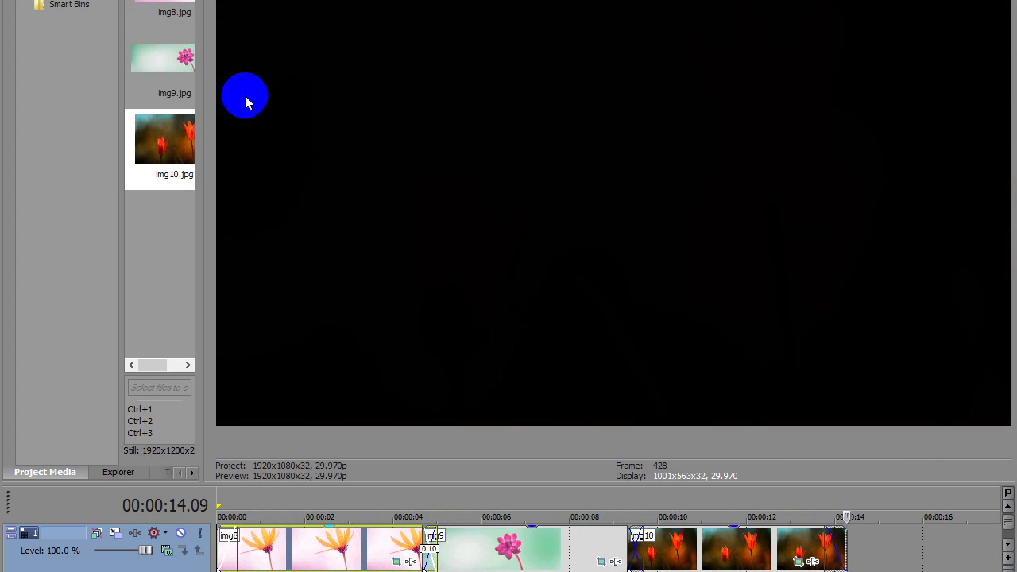
{"action": "key", "text": "space"}
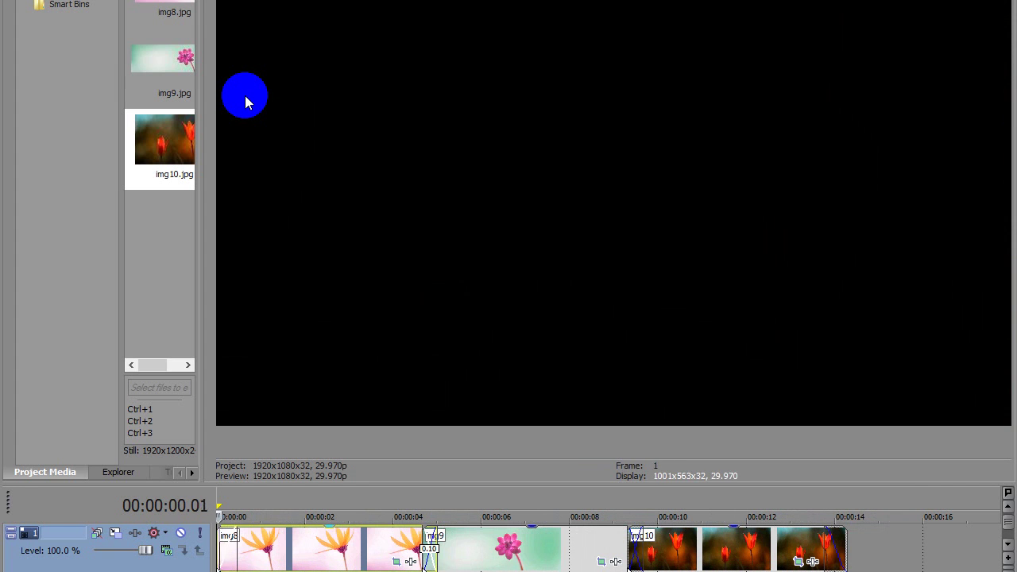